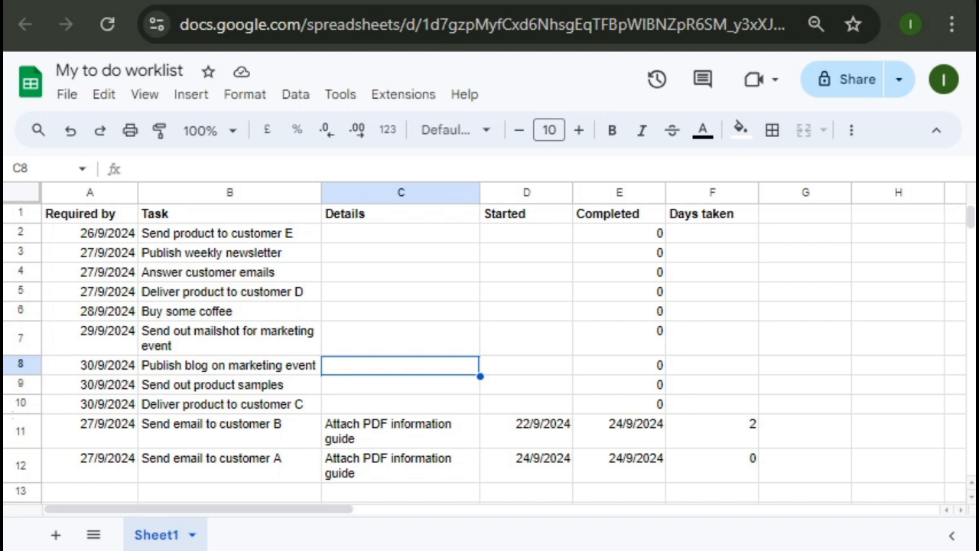
# Enter the heading 'Targets days diff' in cell G1 and make it bold.
pyautogui.click(789, 220)
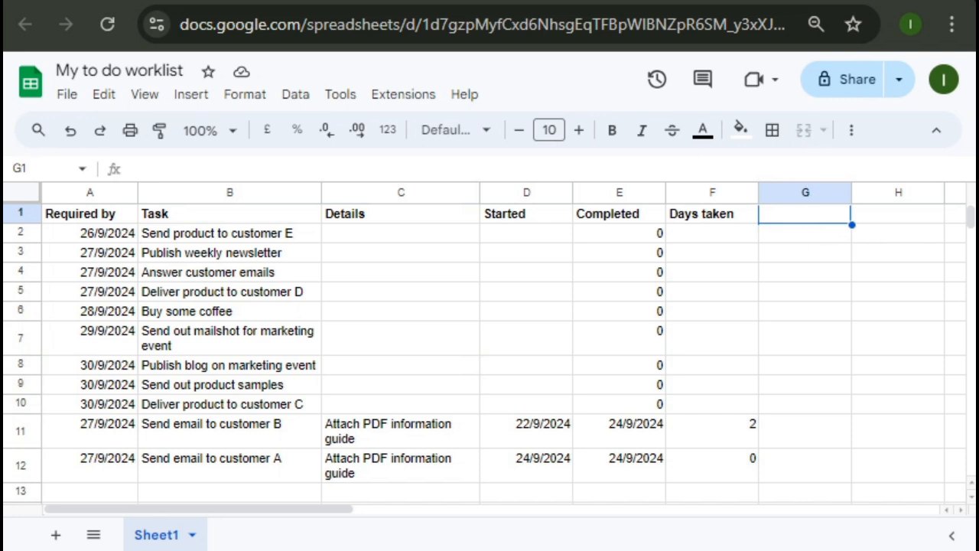
pyautogui.click(789, 220)
pyautogui.press('Return')
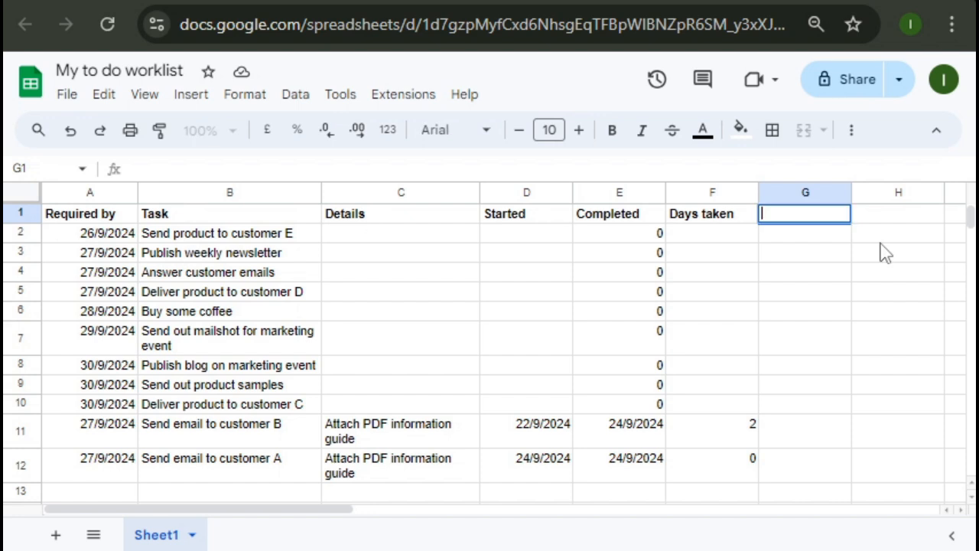
pyautogui.write('Targets ')
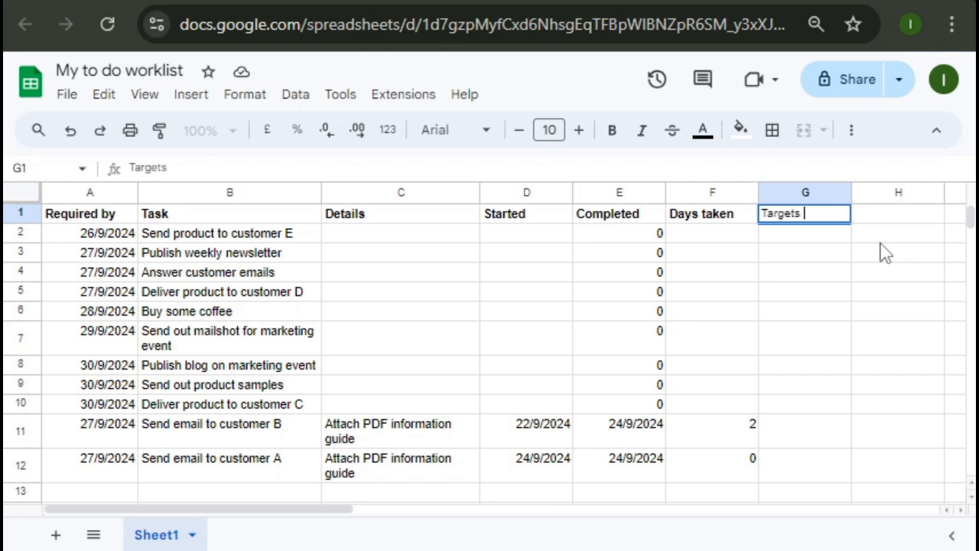
pyautogui.write('days diff')
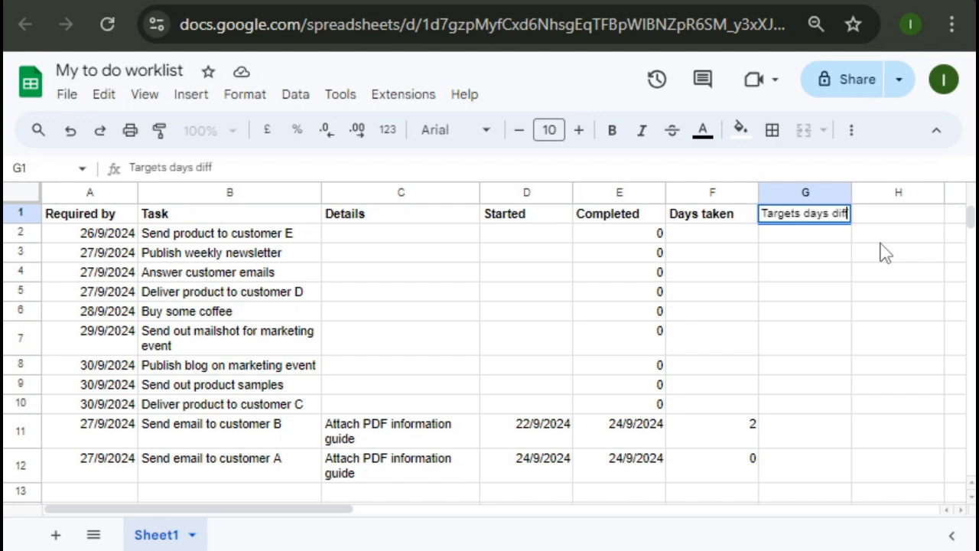
pyautogui.press('Return')
pyautogui.press('Up')
pyautogui.hotkey('ctrl', 'b')
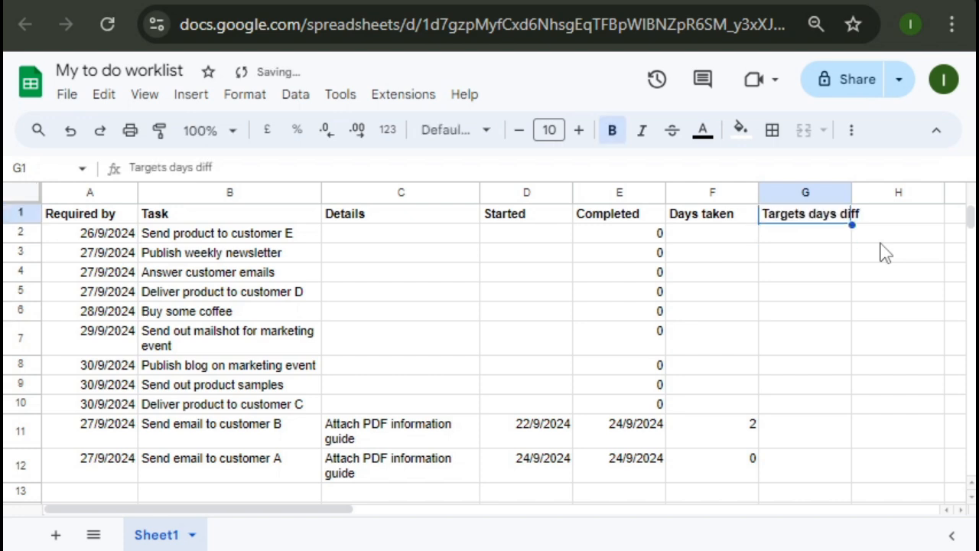
pyautogui.press('Down')
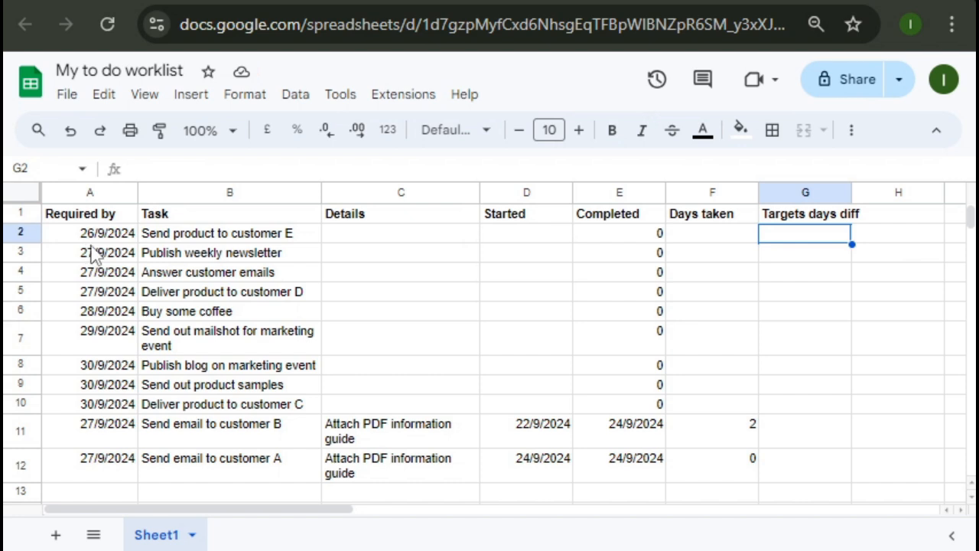
# Enter 25/9/2024 as the first task's completion date in E2, then go to G2.
pyautogui.click(624, 237)
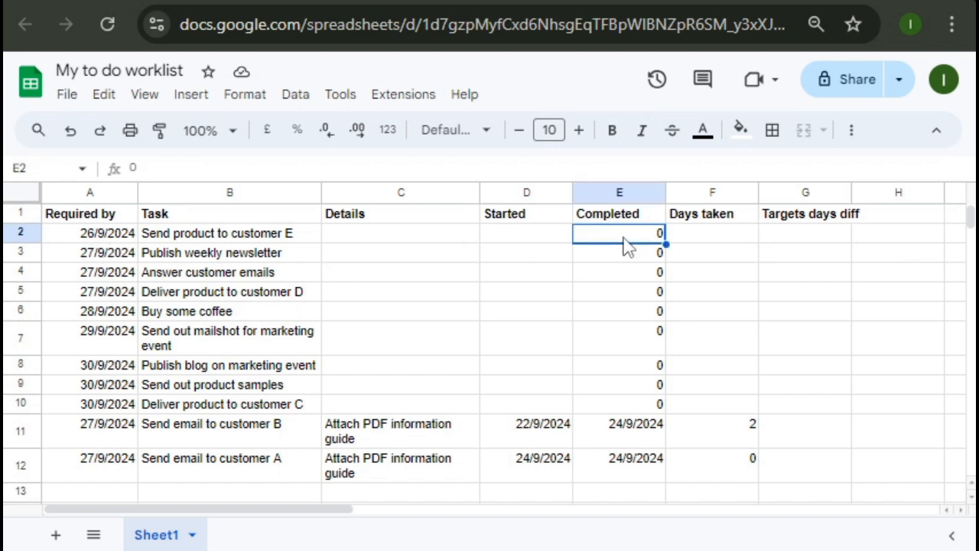
pyautogui.write('2')
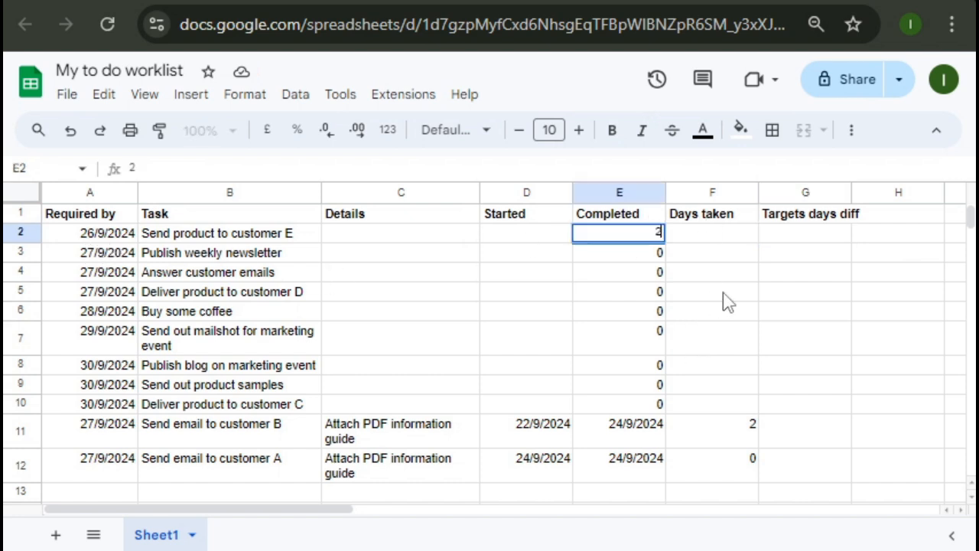
pyautogui.write('5/9/2024')
pyautogui.press('Return')
pyautogui.press('Up')
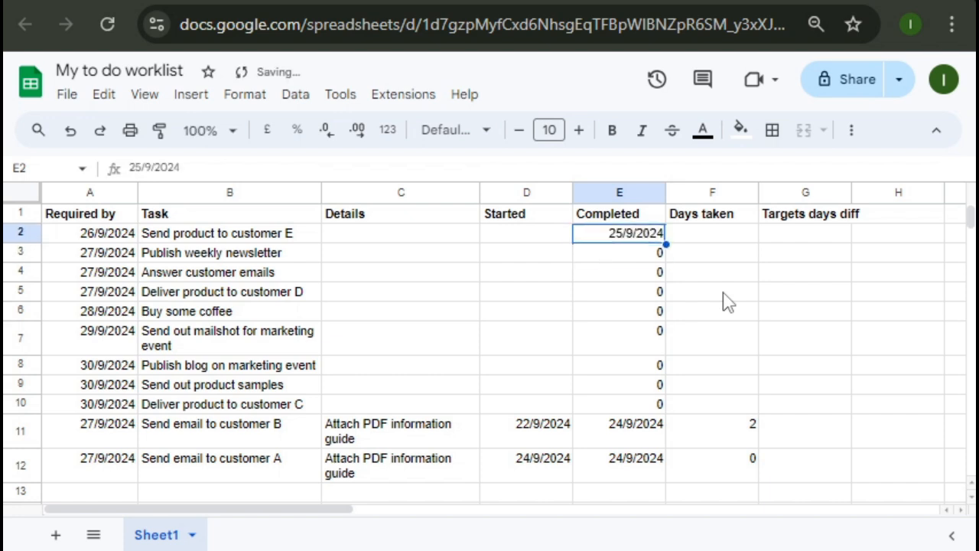
pyautogui.press('Right')
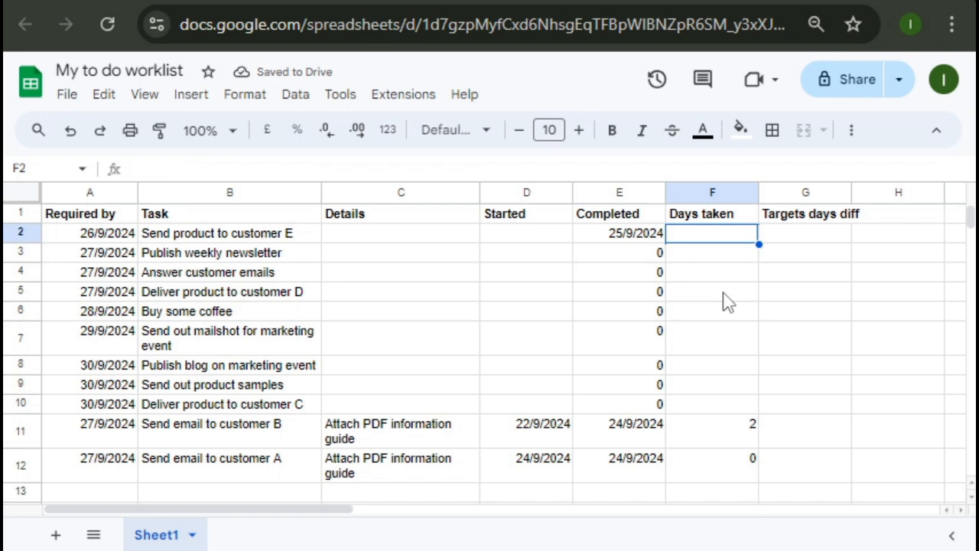
pyautogui.press('Right')
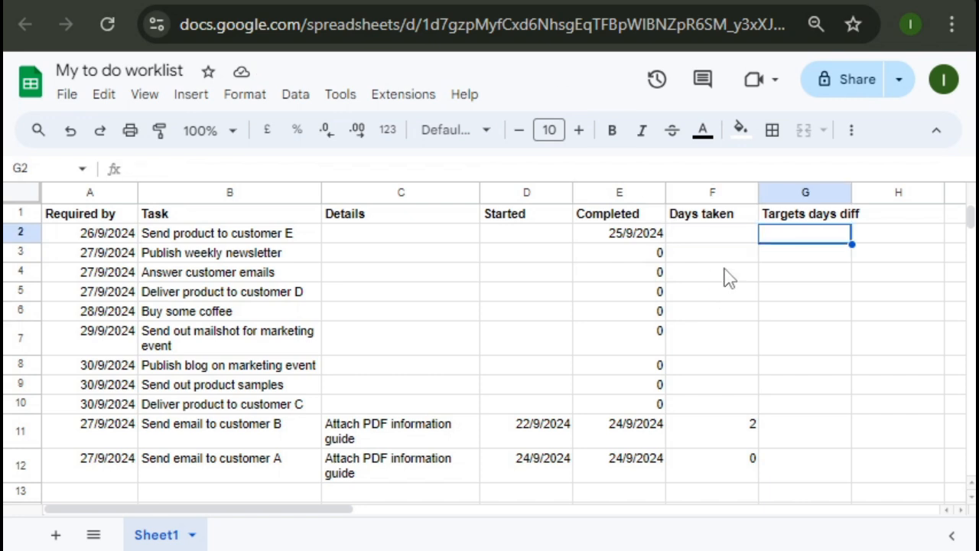
pyautogui.click(754, 259)
pyautogui.press('Up')
pyautogui.press('Right')
# Enter the formula =e2-a2 in G2 so it shows -1.
pyautogui.write('=')
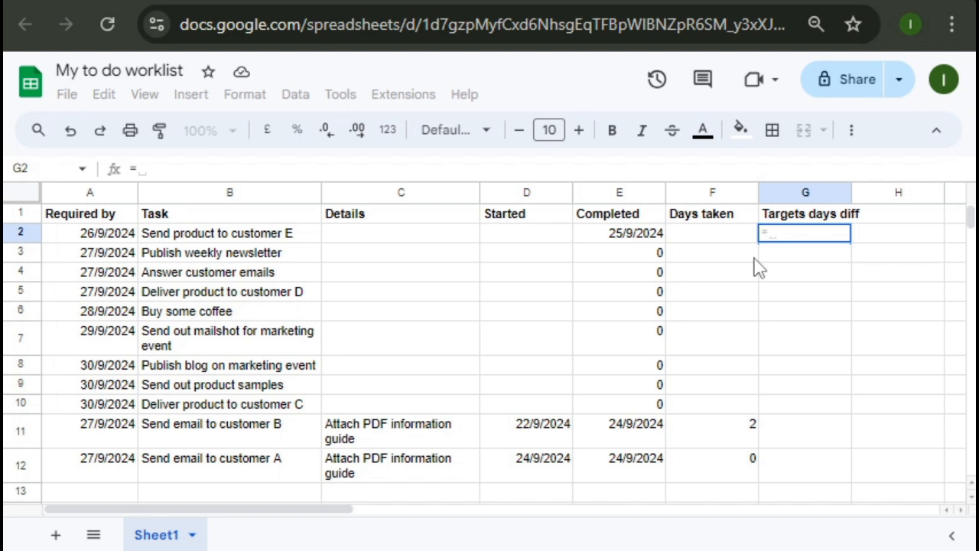
pyautogui.write('e2')
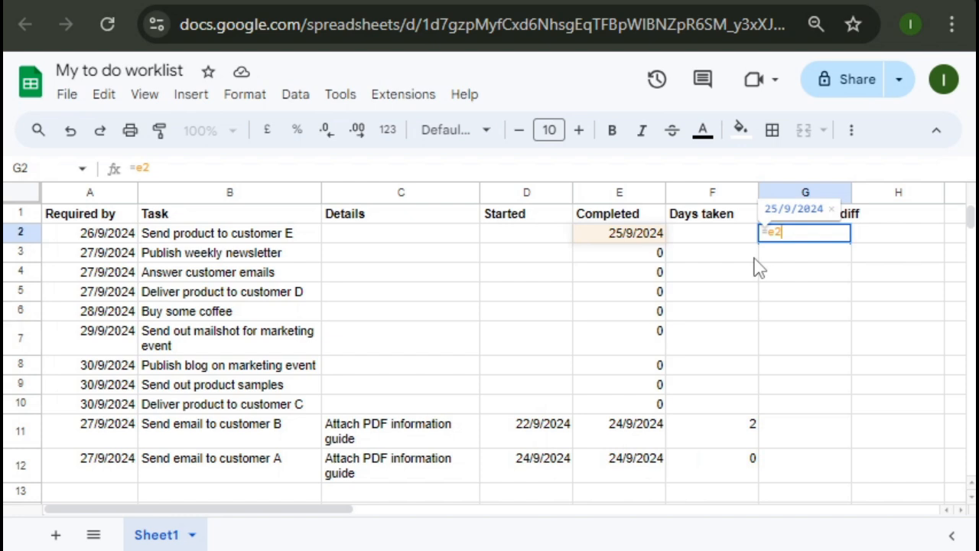
pyautogui.write('-a2')
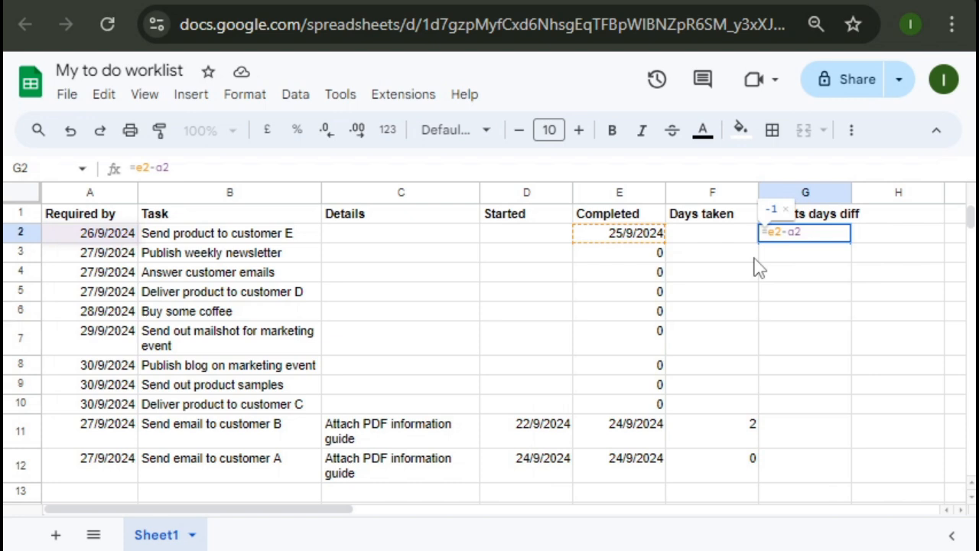
pyautogui.press('Return')
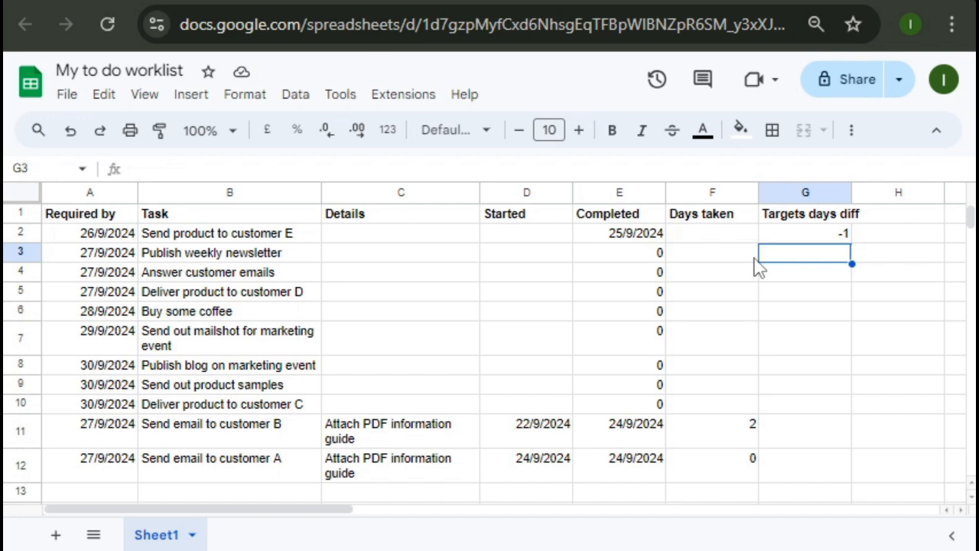
pyautogui.press('Up')
pyautogui.press('Left')
pyautogui.press('Left')
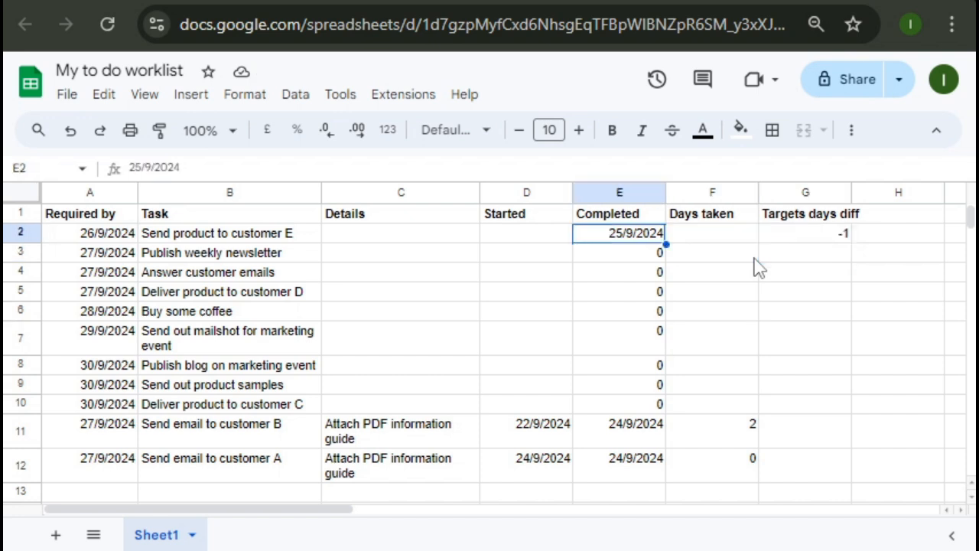
# Change E2's completion date to 28/9/2024 so G2 now reads 2.
pyautogui.write('28/')
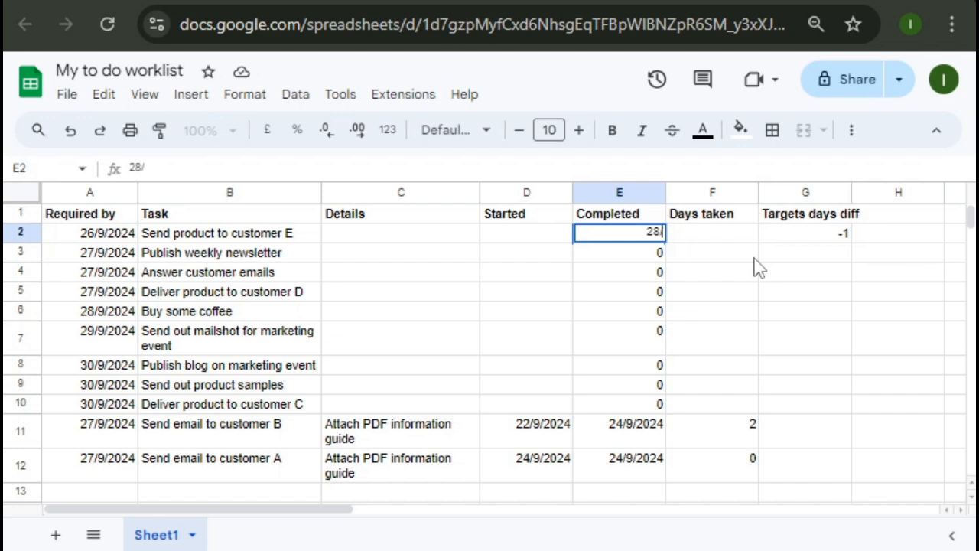
pyautogui.write('9/20')
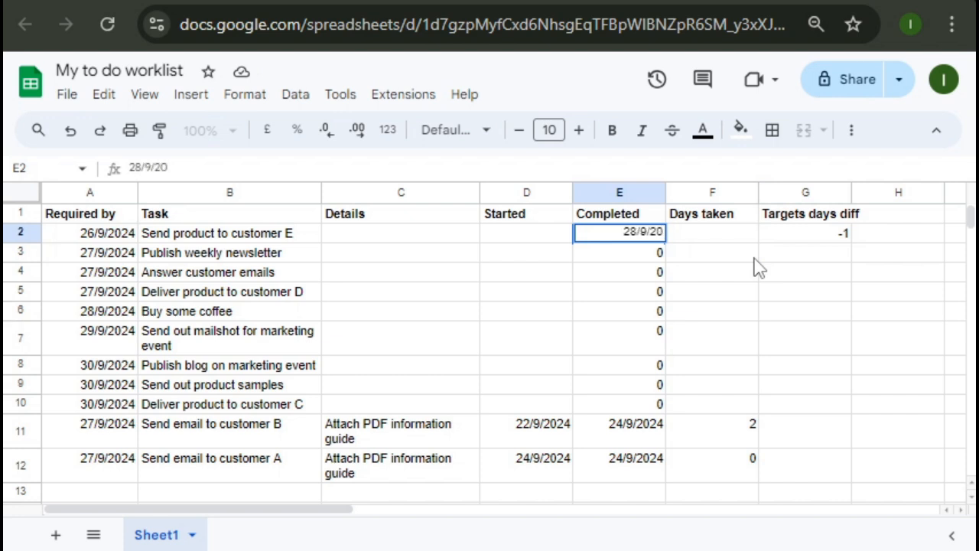
pyautogui.write('24')
pyautogui.press('Return')
pyautogui.press('Up')
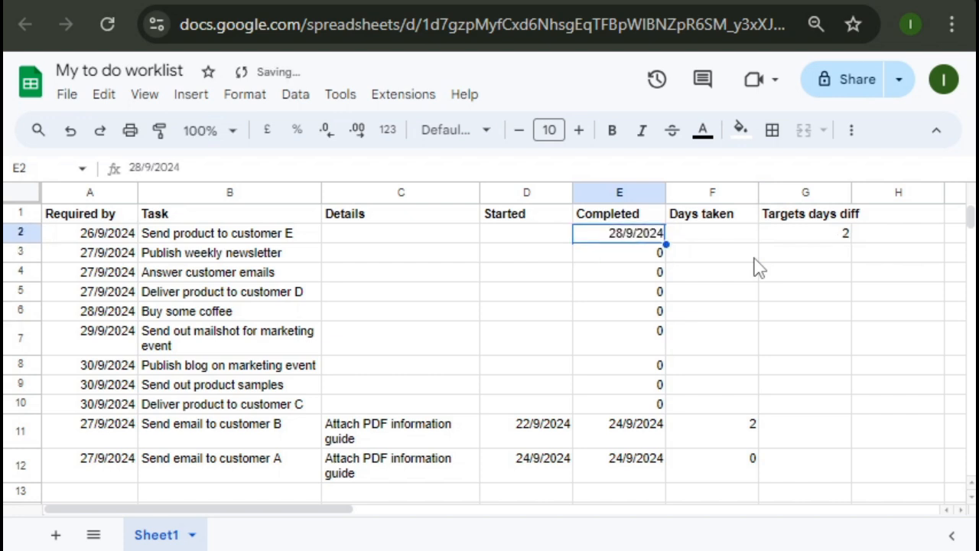
pyautogui.press('Right')
pyautogui.press('Right')
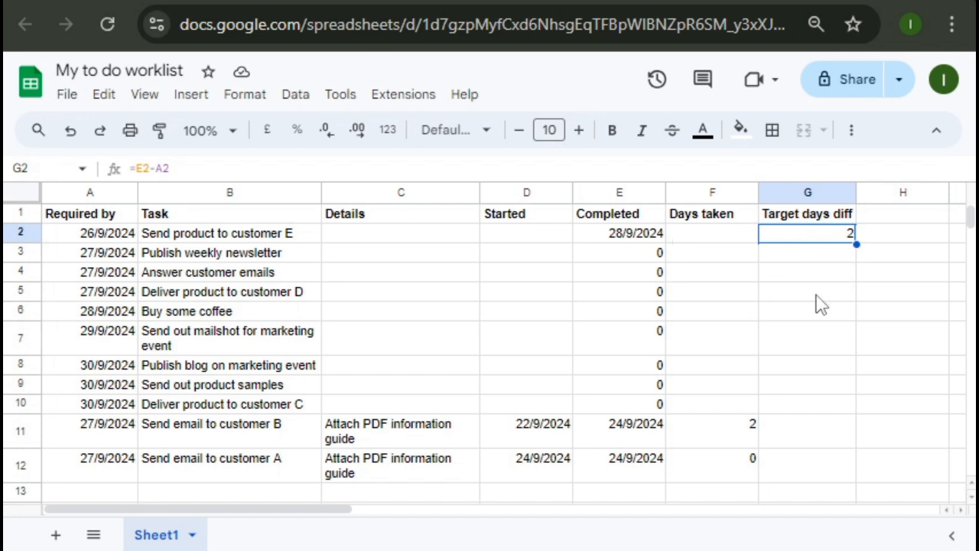
# Bring up conditional formatting for G2 through the cell's additional actions menu.
pyautogui.rightClick(800, 243)
pyautogui.moveTo(800, 243)
pyautogui.scroll(-3, 875, 531)
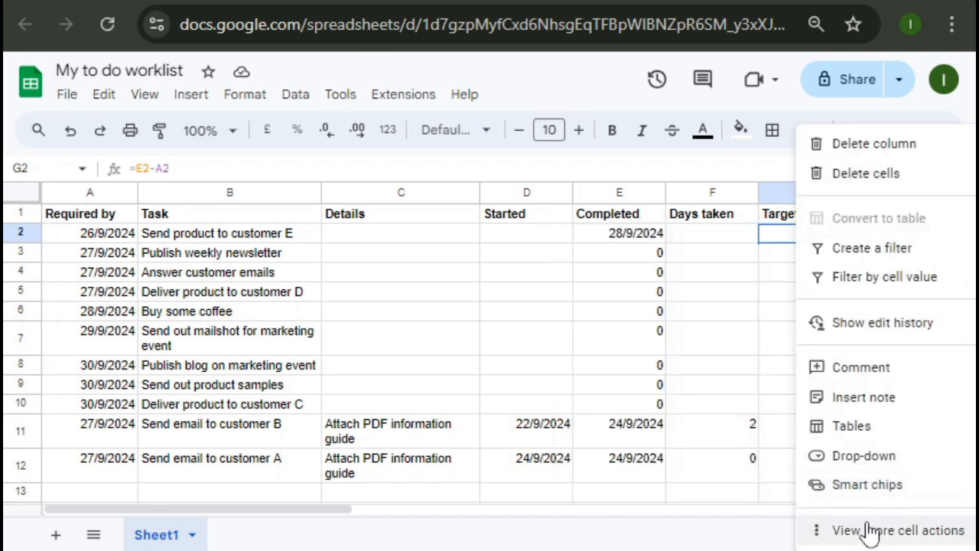
pyautogui.moveTo(872, 533)
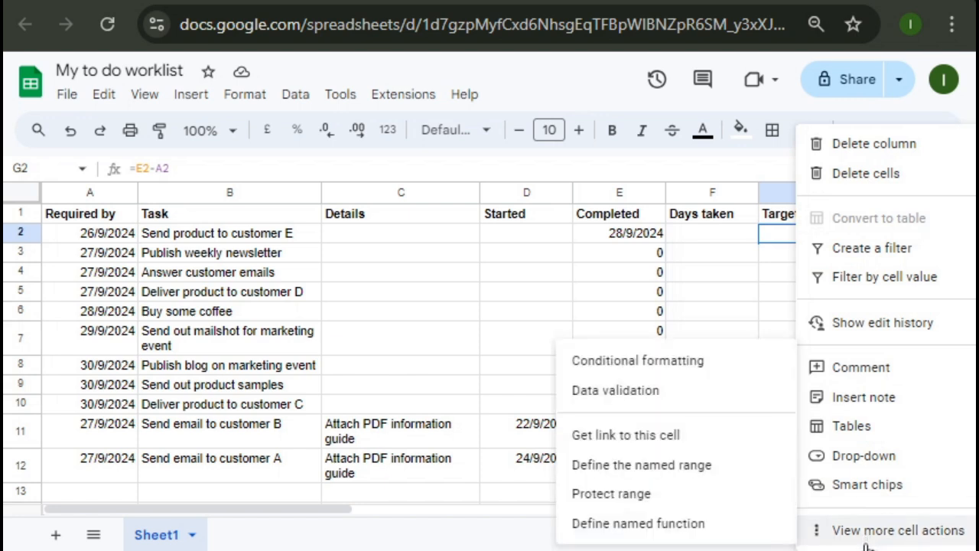
pyautogui.click(713, 370)
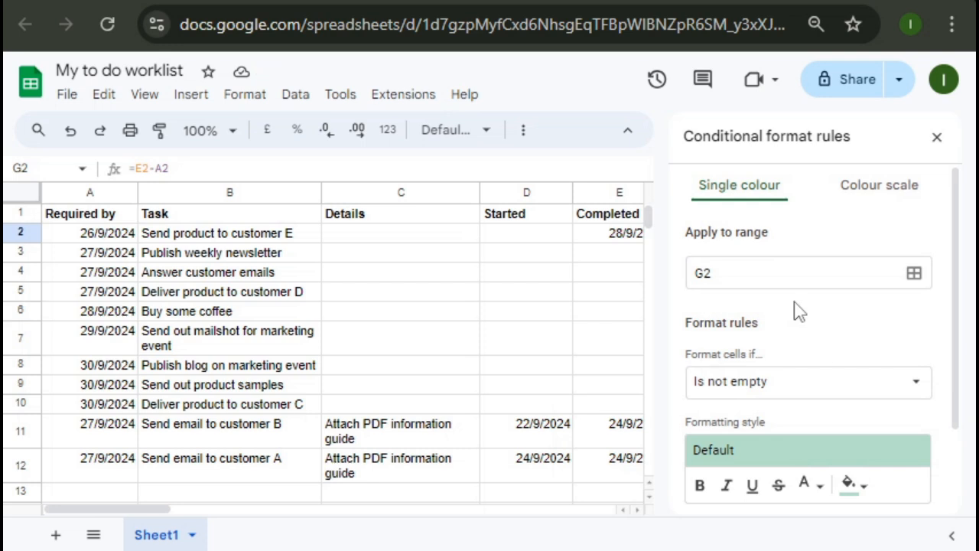
# Set the rule's condition to 'Greater than' with value 0.
pyautogui.scroll(-2, 794, 310)
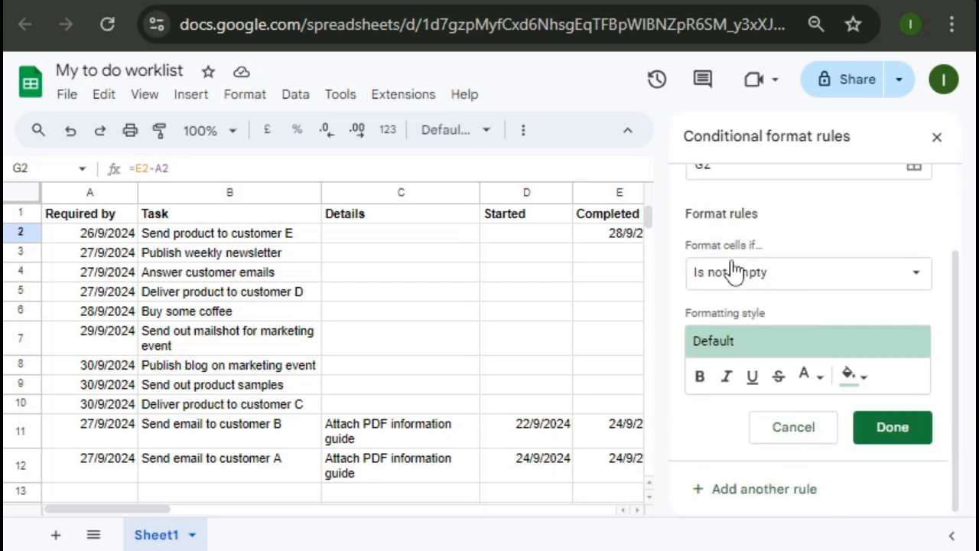
pyautogui.scroll(2, 728, 269)
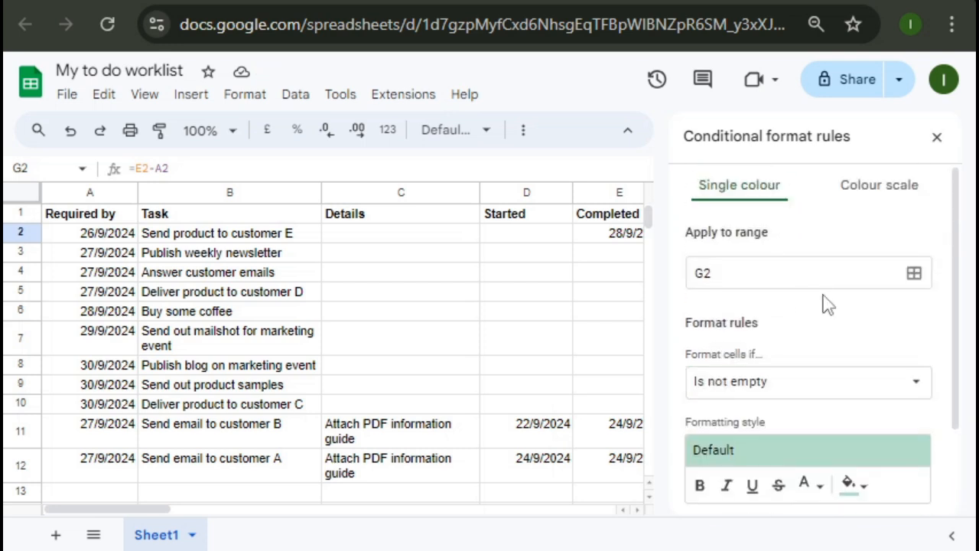
pyautogui.click(803, 386)
pyautogui.scroll(2, 819, 484)
pyautogui.scroll(-2, 820, 483)
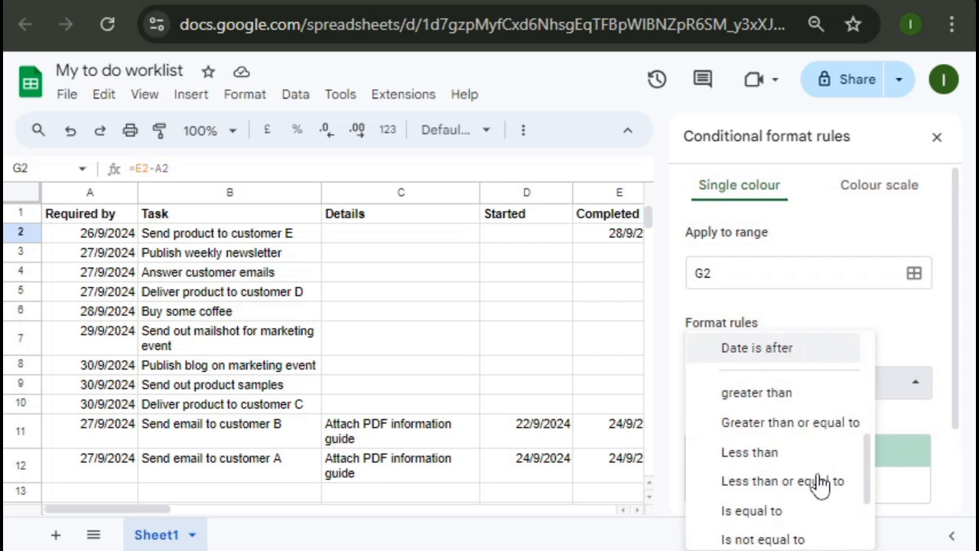
pyautogui.click(792, 396)
pyautogui.click(804, 433)
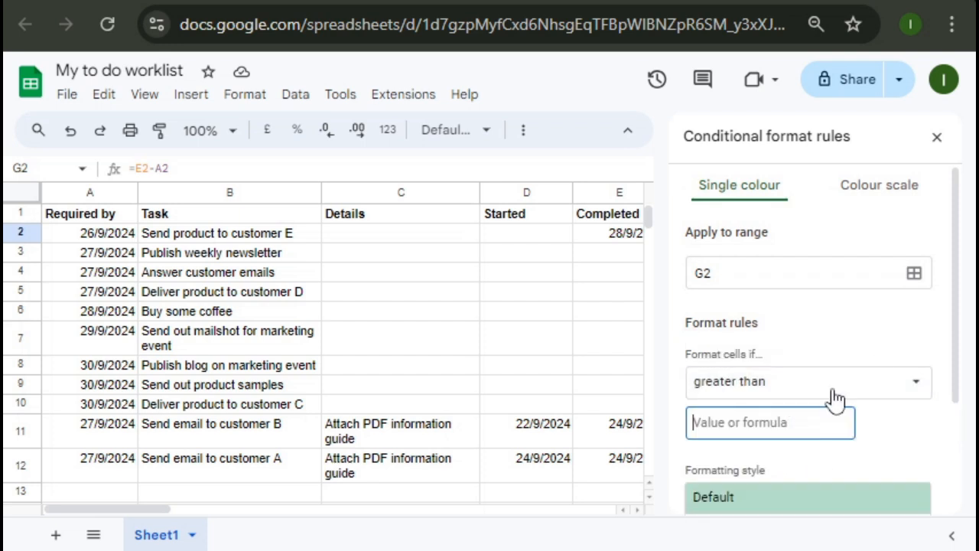
pyautogui.write('0')
# Style matching cells with a light red fill and bold red text, then save the rule.
pyautogui.scroll(-3, 815, 301)
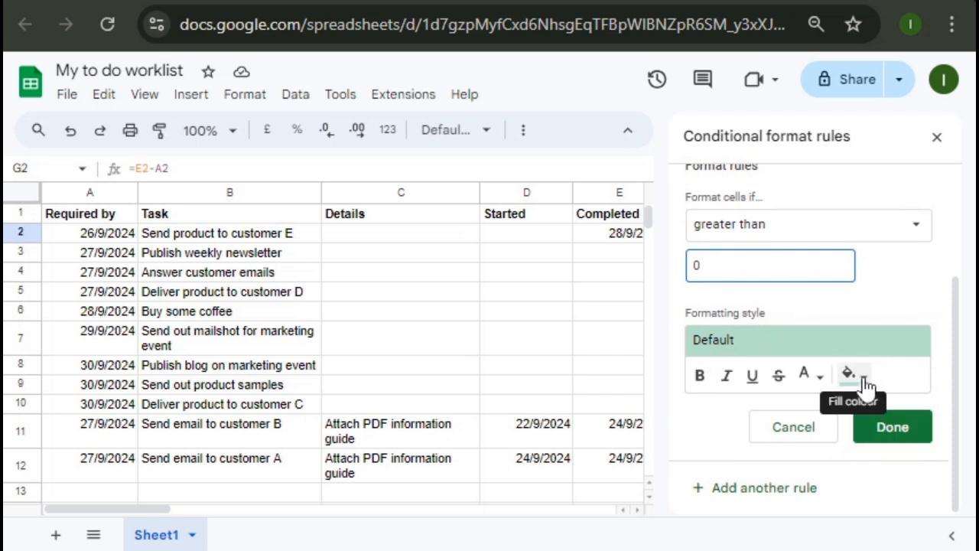
pyautogui.click(867, 383)
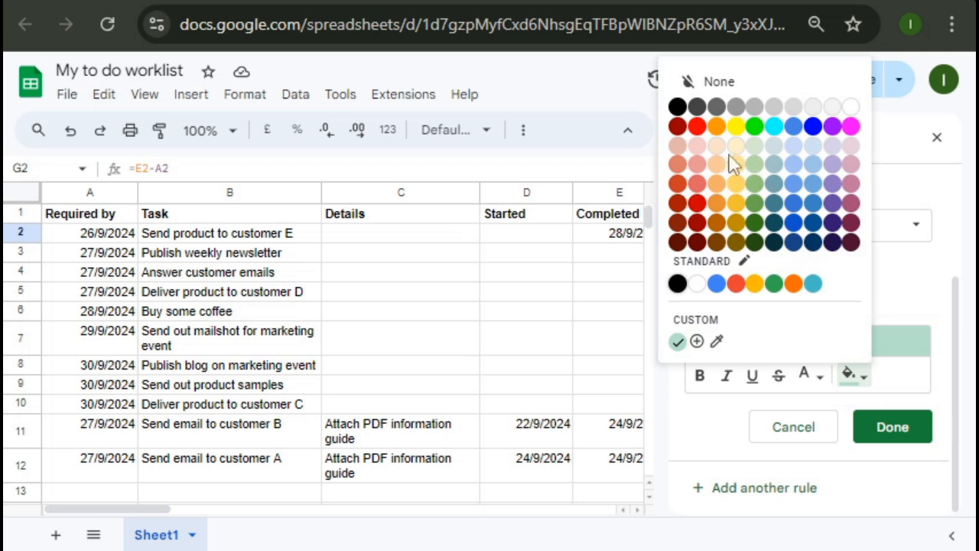
pyautogui.click(695, 151)
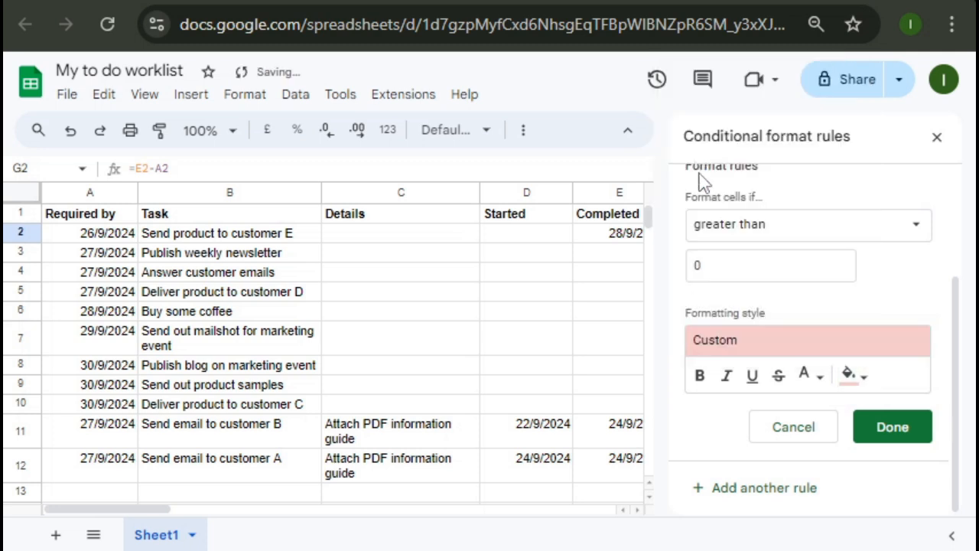
pyautogui.click(820, 380)
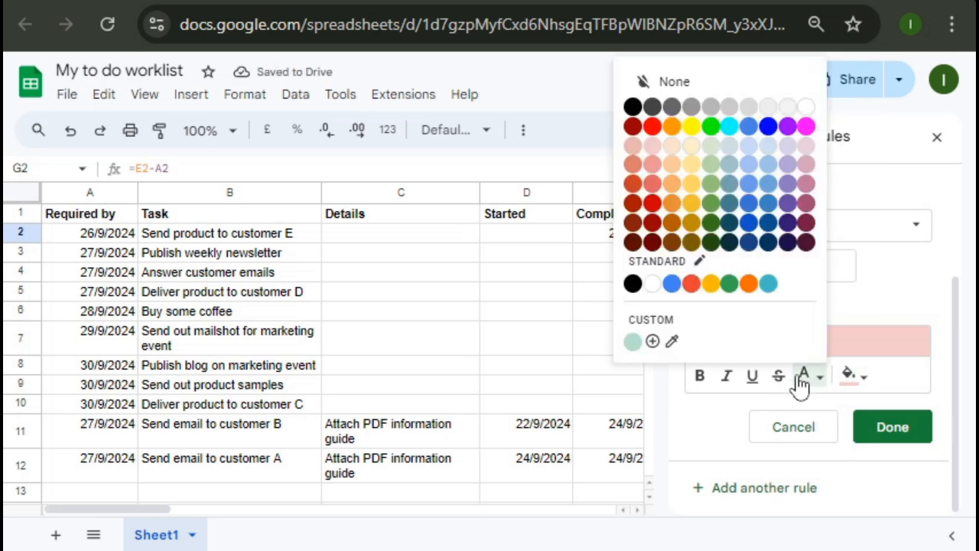
pyautogui.click(807, 382)
pyautogui.click(820, 387)
pyautogui.click(654, 130)
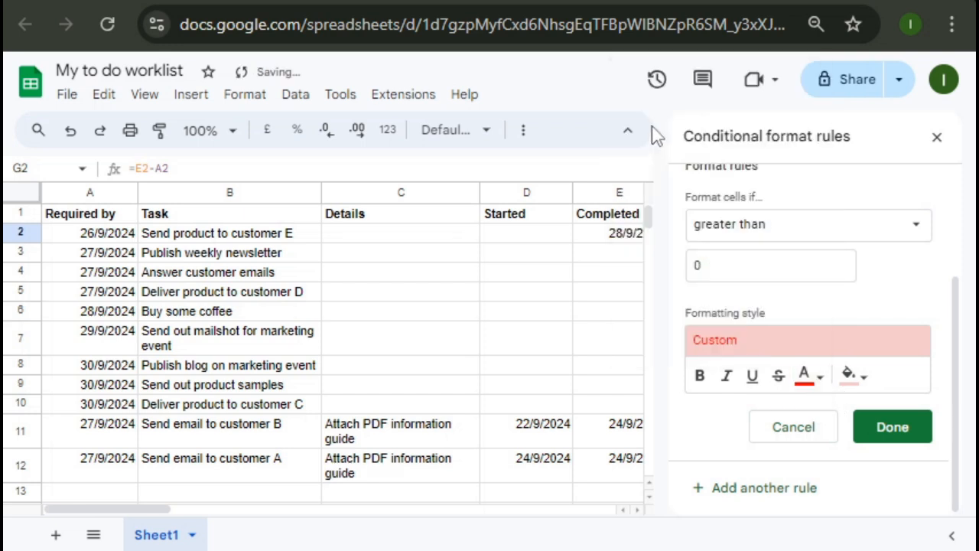
pyautogui.click(700, 379)
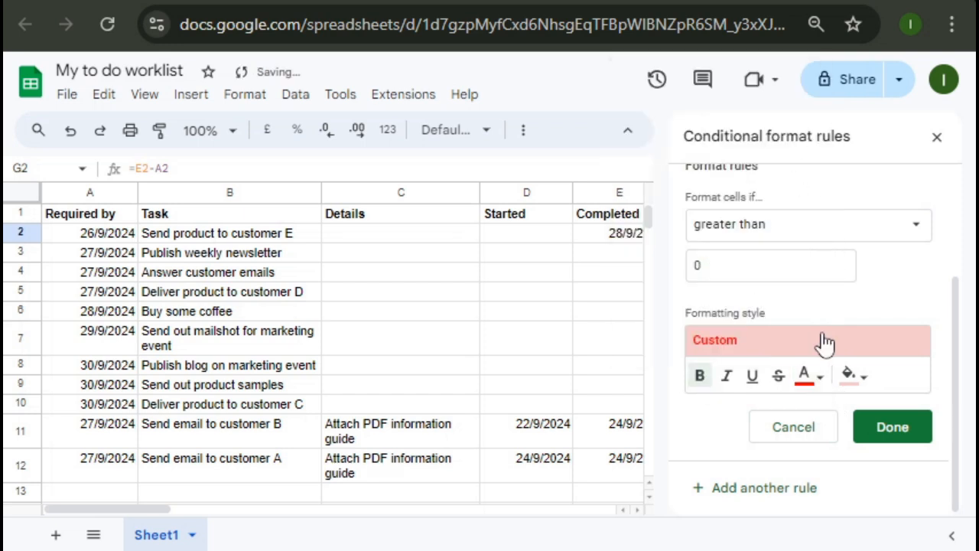
pyautogui.click(908, 433)
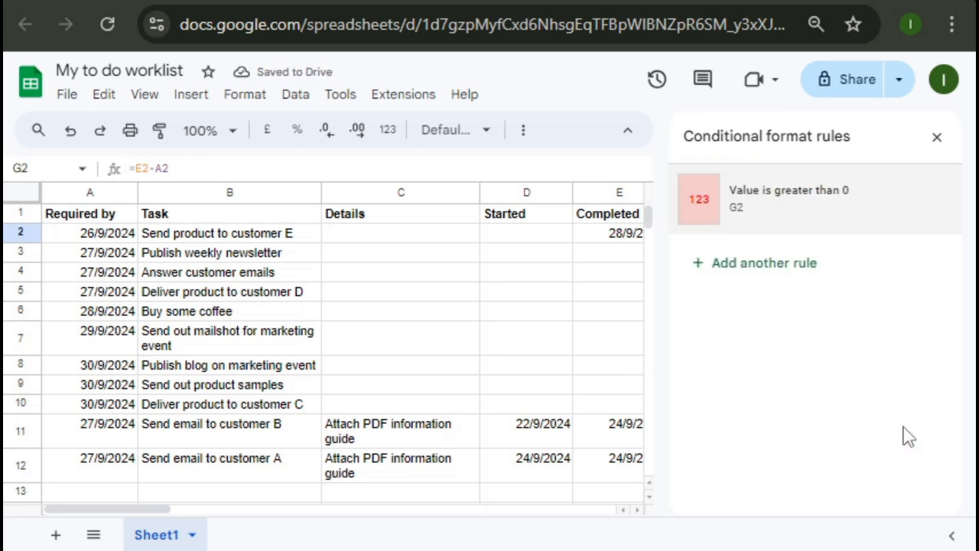
# Copy G2's days-difference formula into G11.
pyautogui.click(938, 139)
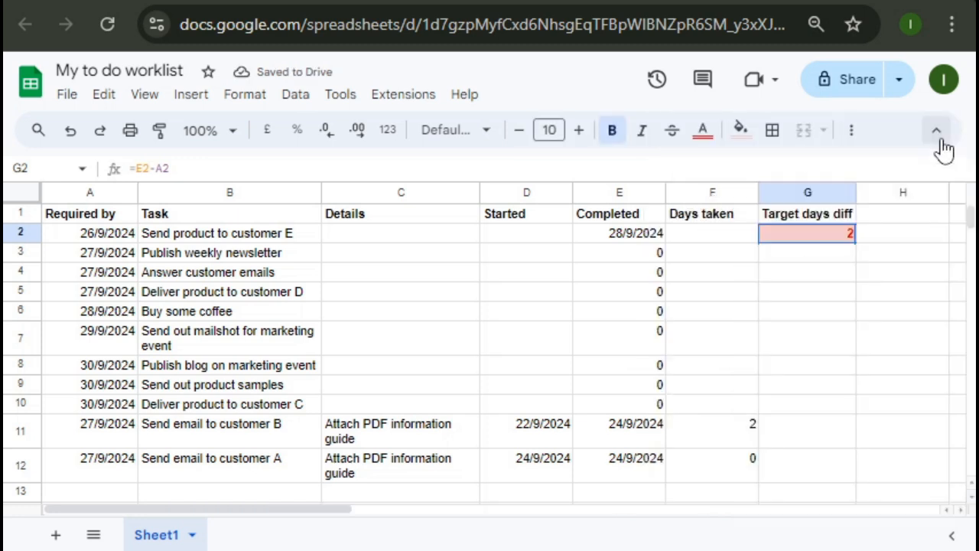
pyautogui.click(836, 282)
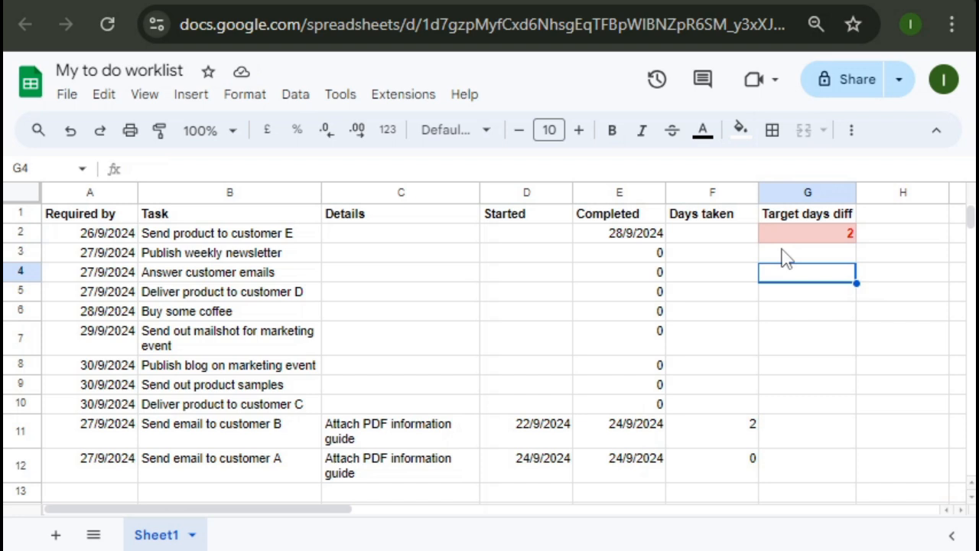
pyautogui.click(836, 238)
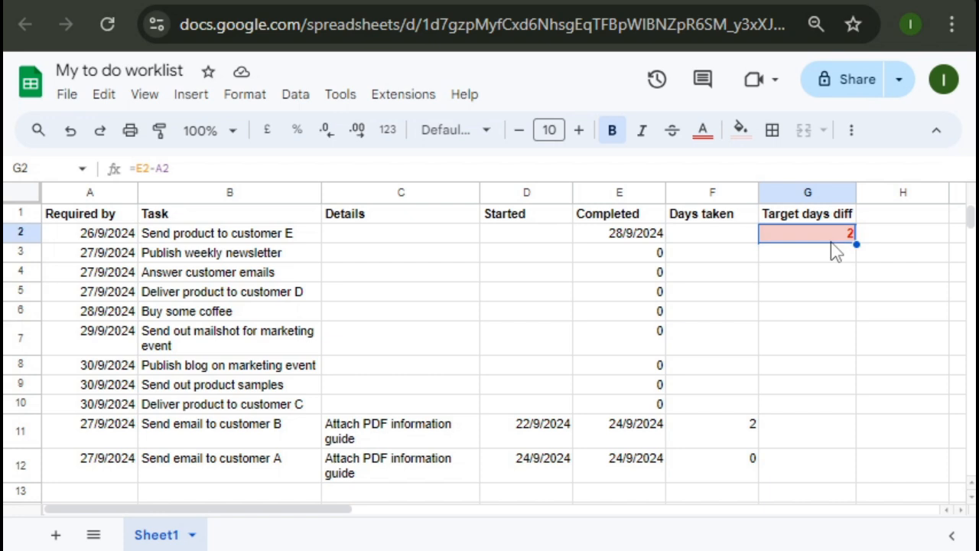
pyautogui.hotkey('ctrl', 'c')
pyautogui.click(803, 433)
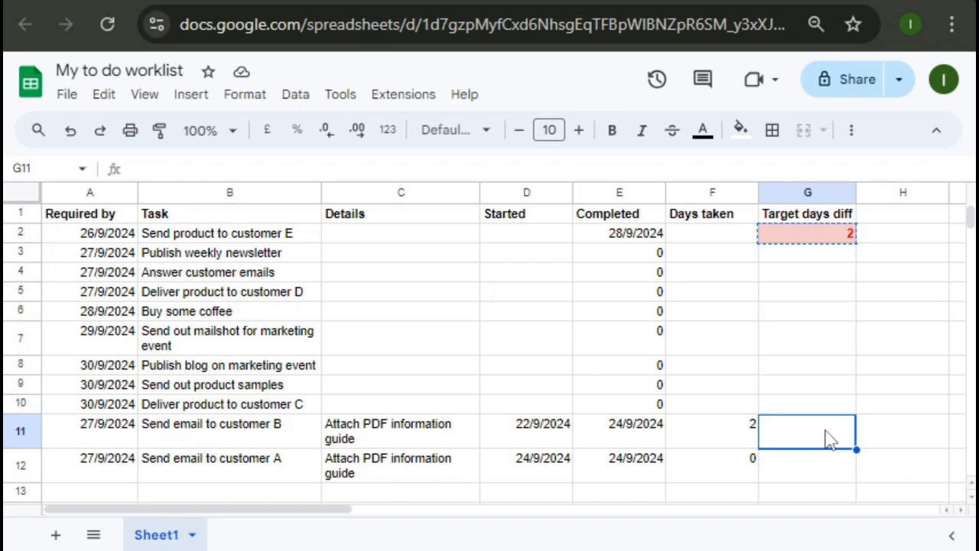
pyautogui.hotkey('ctrl', 'v')
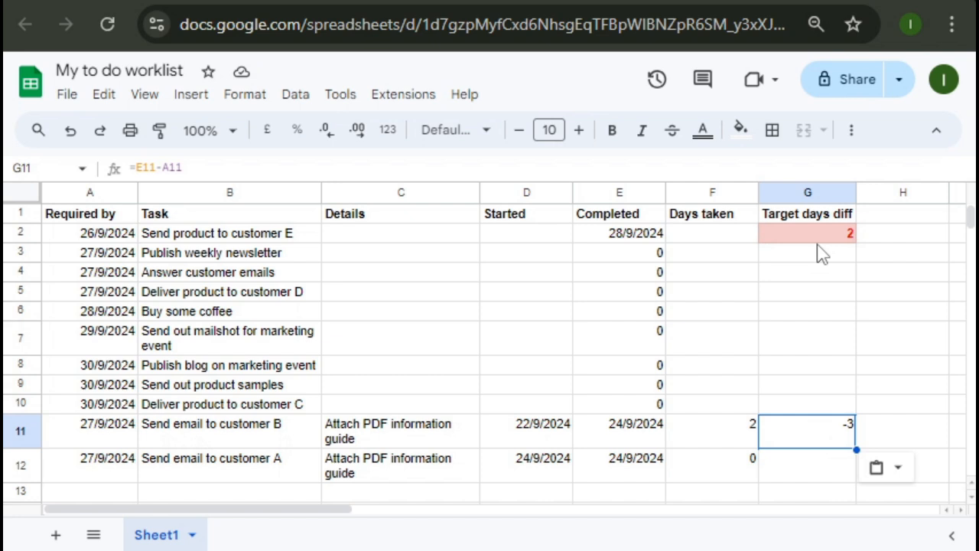
# Copy G11's formula into G12, both now showing -3.
pyautogui.click(820, 235)
pyautogui.click(827, 435)
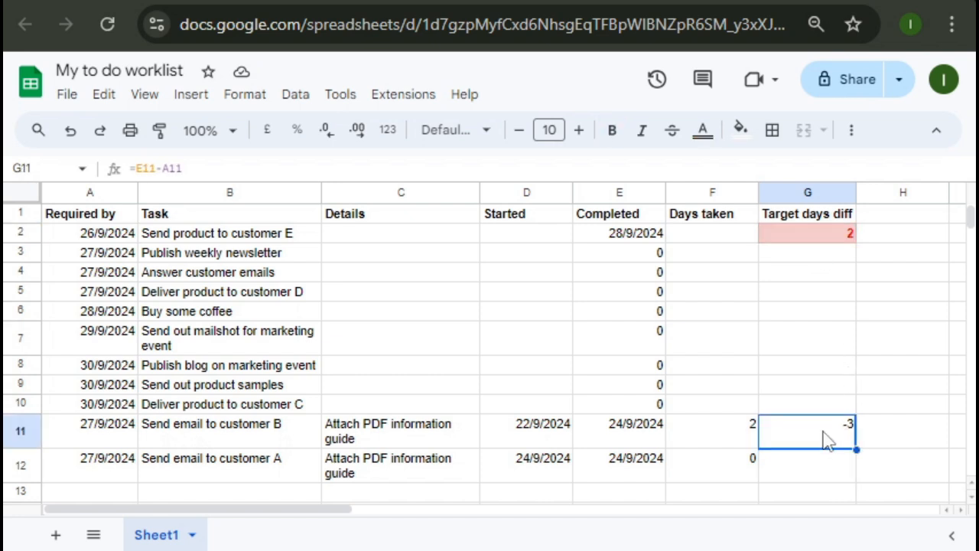
pyautogui.hotkey('ctrl', 'c')
pyautogui.click(818, 467)
pyautogui.hotkey('ctrl', 'v')
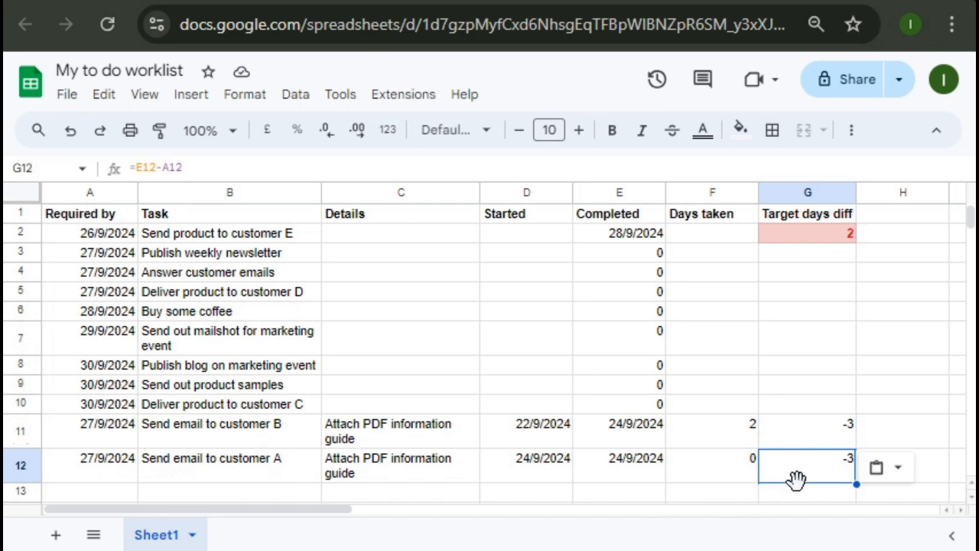
pyautogui.click(816, 405)
# Paste G2's formula down into G3 through G10, which display dates like 2/4/1775.
pyautogui.click(823, 338)
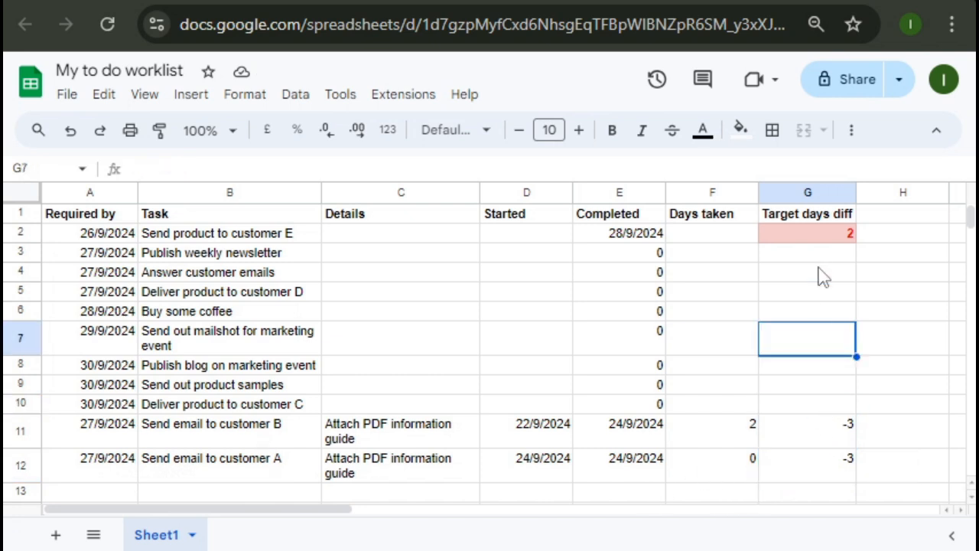
pyautogui.click(821, 234)
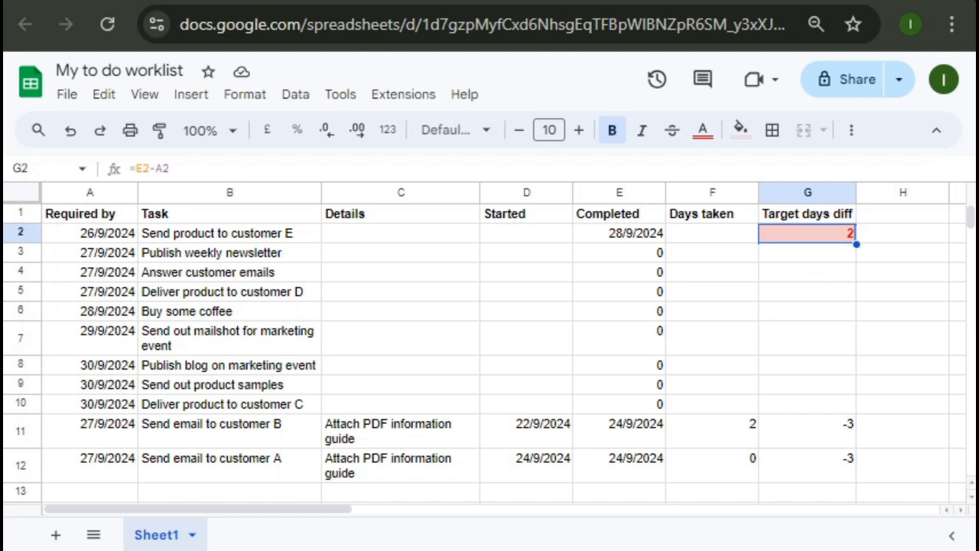
pyautogui.hotkey('ctrl', 'c')
pyautogui.press('Down')
pyautogui.hotkey('ctrl', 'v')
pyautogui.press('Down')
pyautogui.hotkey('ctrl', 'v')
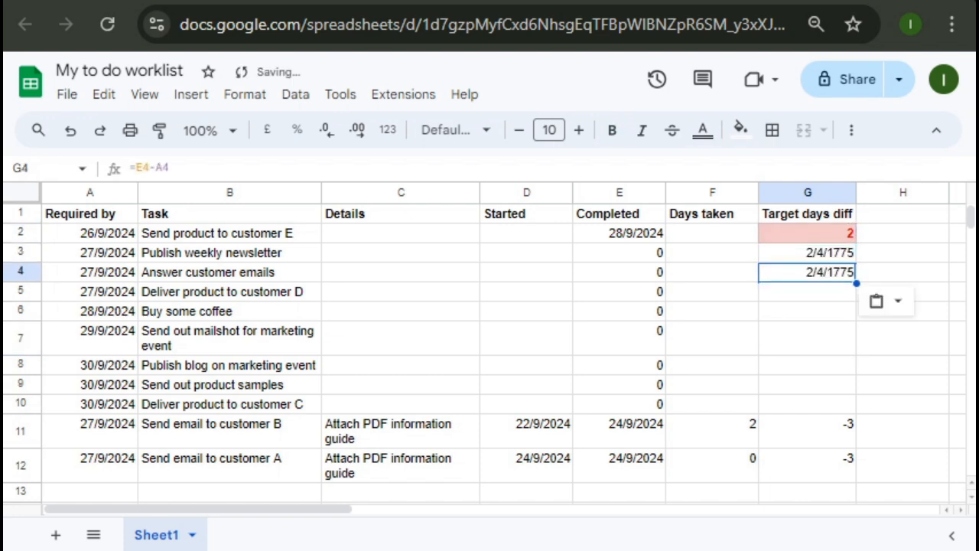
pyautogui.press('Down')
pyautogui.hotkey('ctrl', 'v')
pyautogui.press('Down')
pyautogui.hotkey('ctrl', 'v')
pyautogui.press('Down')
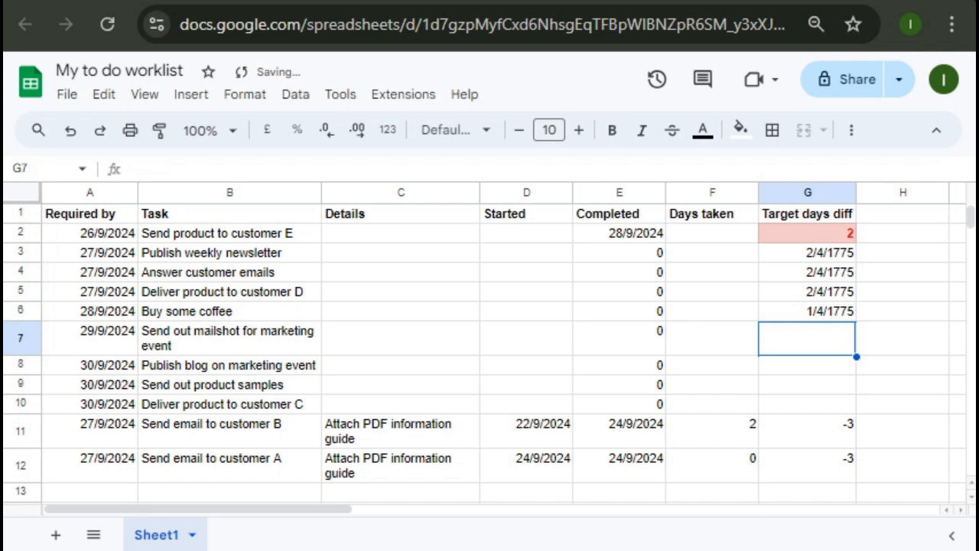
pyautogui.hotkey('ctrl', 'v')
pyautogui.press('Down')
pyautogui.hotkey('ctrl', 'v')
pyautogui.press('Down')
pyautogui.hotkey('ctrl', 'v')
pyautogui.press('Down')
pyautogui.hotkey('ctrl', 'v')
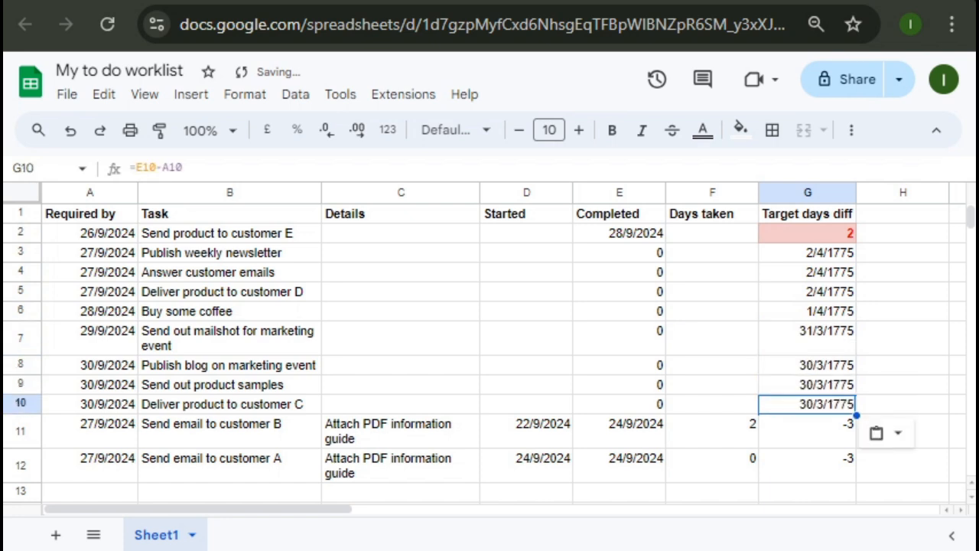
pyautogui.click(807, 252)
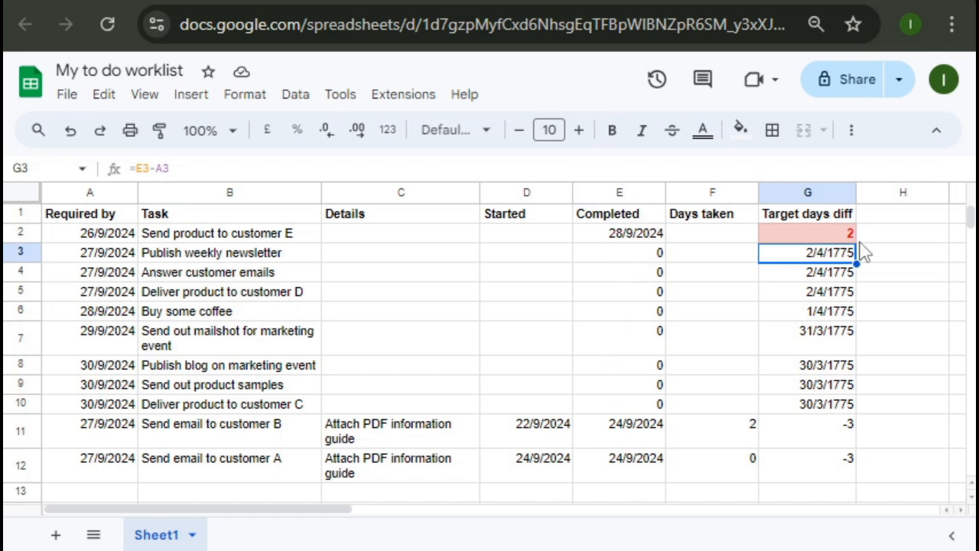
# Rewrite G3's formula in the formula bar as =if(E3 < 11, " ", E3-A3).
pyautogui.click(367, 162)
pyautogui.press('Home')
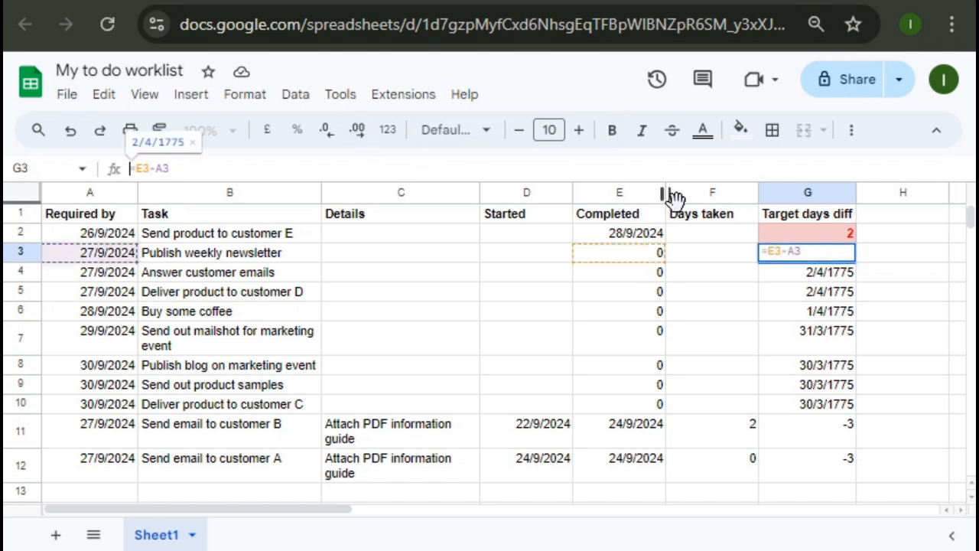
pyautogui.press('Right')
pyautogui.write('if')
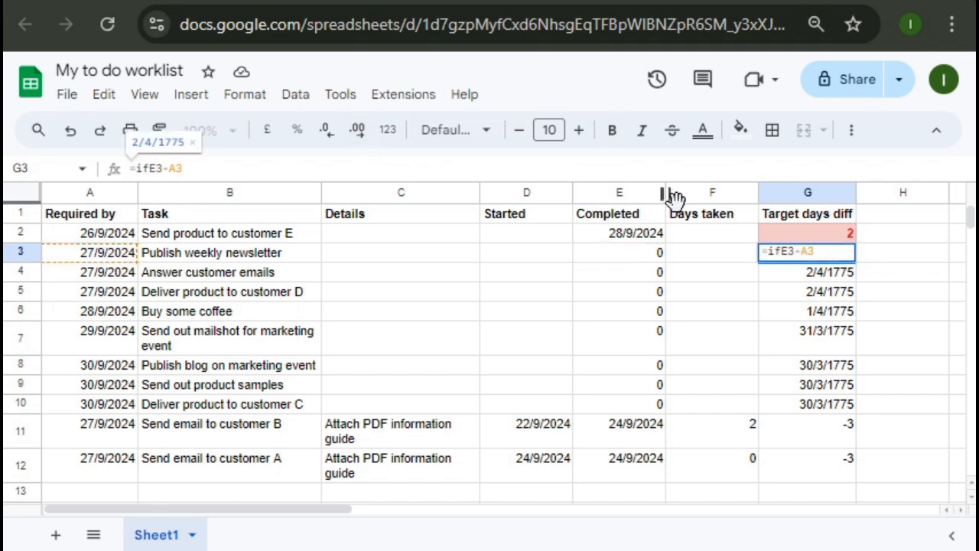
pyautogui.write('(')
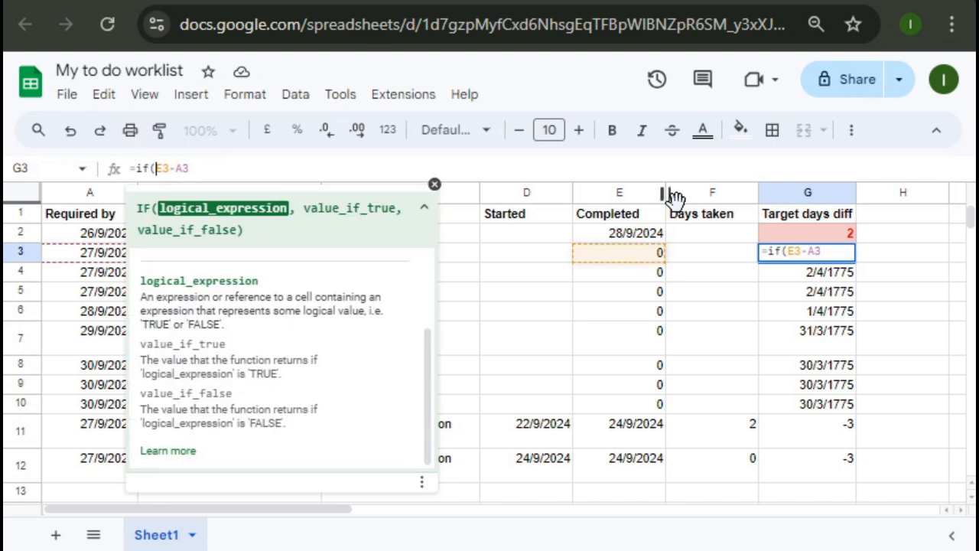
pyautogui.write('E')
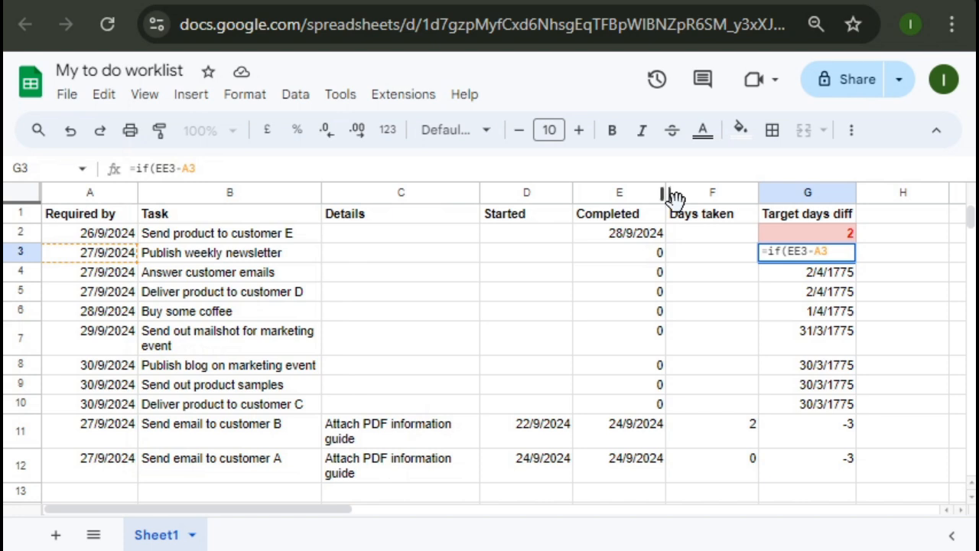
pyautogui.write('3 <')
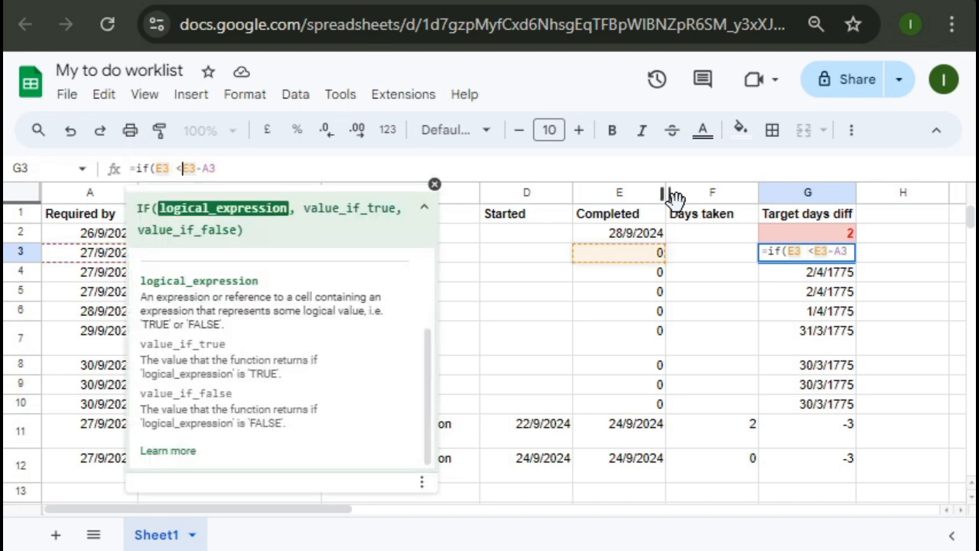
pyautogui.write(' 11')
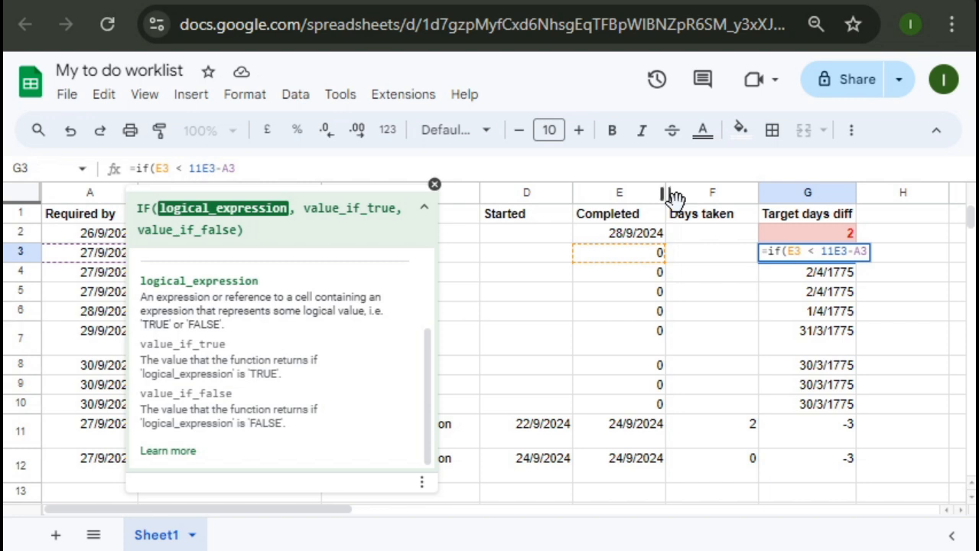
pyautogui.write(', ')
pyautogui.write('" "')
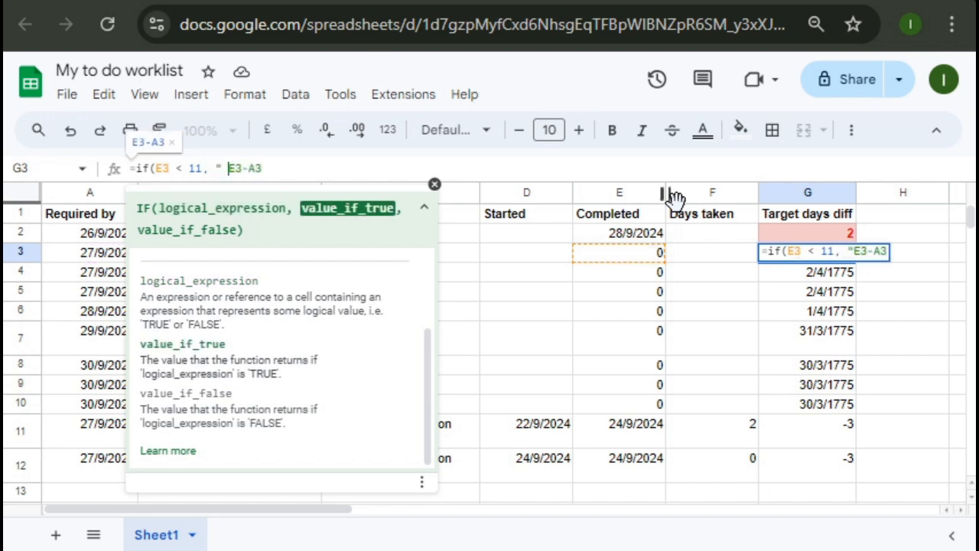
pyautogui.write(', E3-A3')
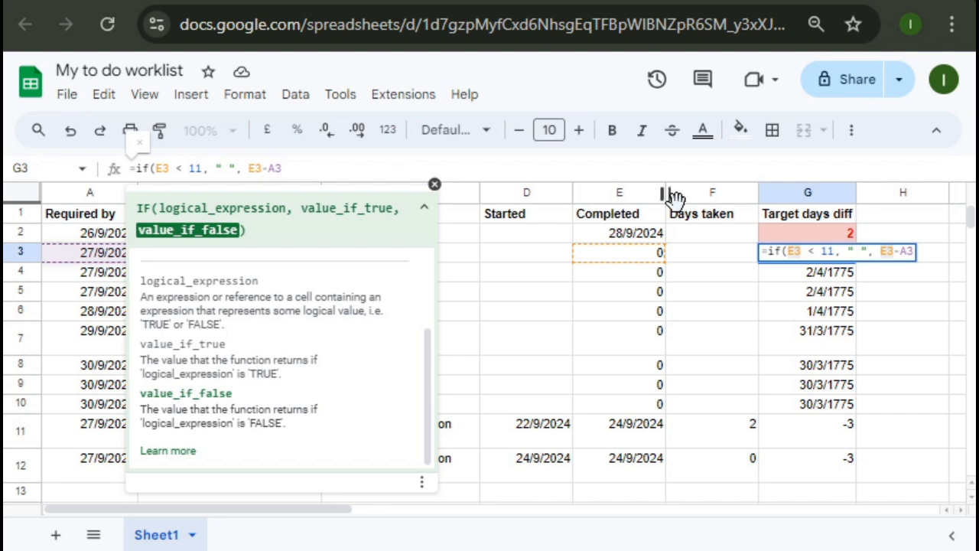
pyautogui.write(')')
# Commit G3's IF formula and copy it into G2, which still shows 2.
pyautogui.press('Return')
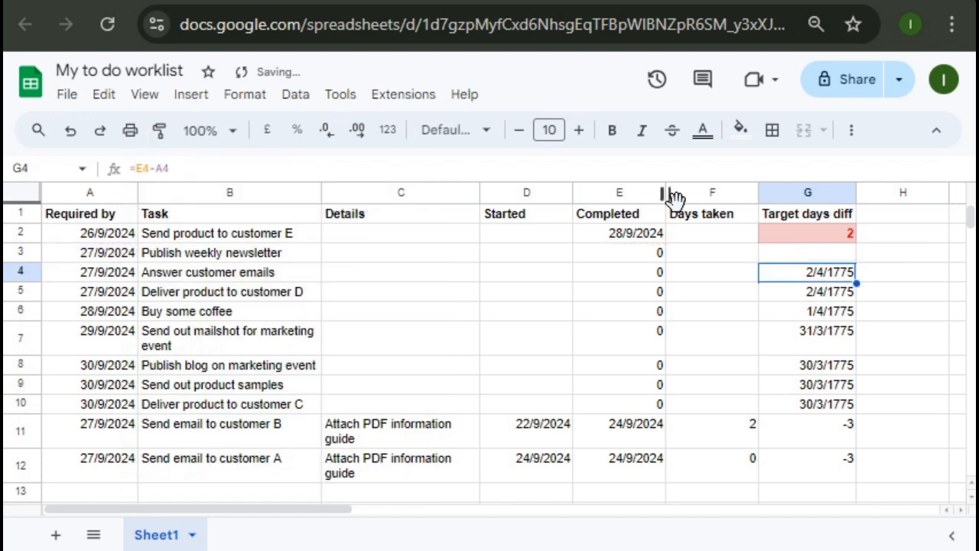
pyautogui.press('Up')
pyautogui.hotkey('ctrl', 'c')
pyautogui.press('Up')
pyautogui.hotkey('ctrl', 'v')
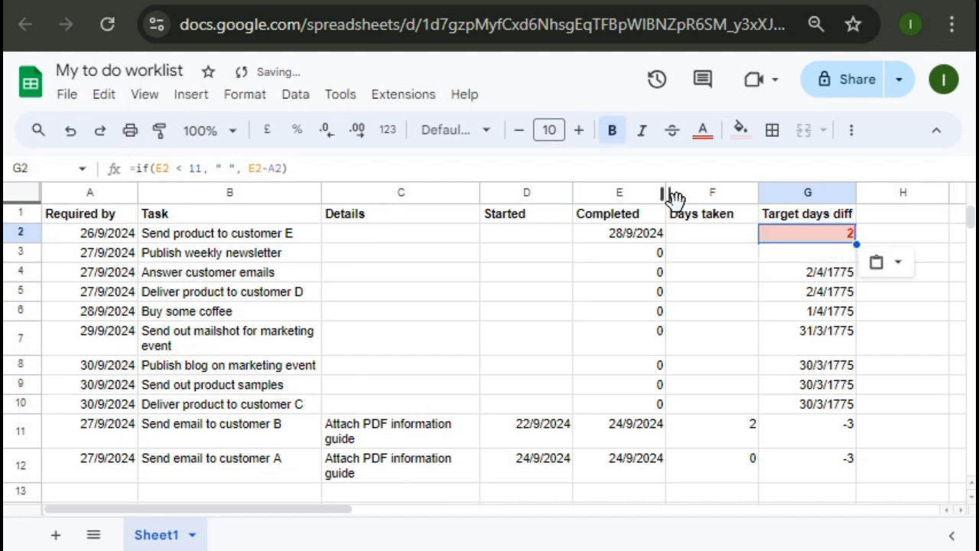
# Paste the IF formula down into G4 and the following rows, leaving them blank.
pyautogui.press('Down')
pyautogui.press('Down')
pyautogui.hotkey('ctrl', 'v')
pyautogui.press('Down')
pyautogui.hotkey('ctrl', 'v')
pyautogui.press('Down')
pyautogui.hotkey('ctrl', 'v')
pyautogui.press('Down')
pyautogui.hotkey('ctrl', 'v')
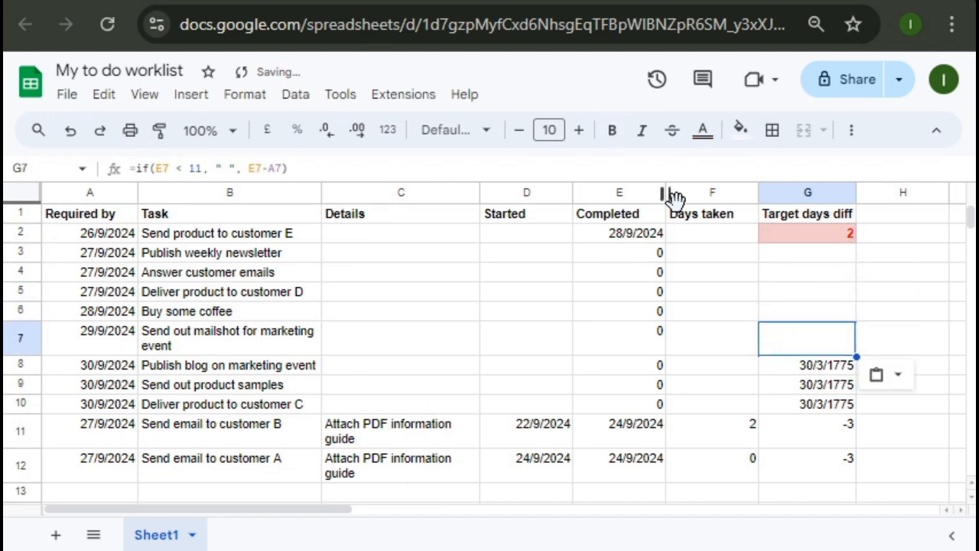
pyautogui.press('Down')
pyautogui.hotkey('ctrl', 'v')
pyautogui.press('Down')
pyautogui.hotkey('ctrl', 'v')
pyautogui.press('Down')
pyautogui.hotkey('ctrl', 'v')
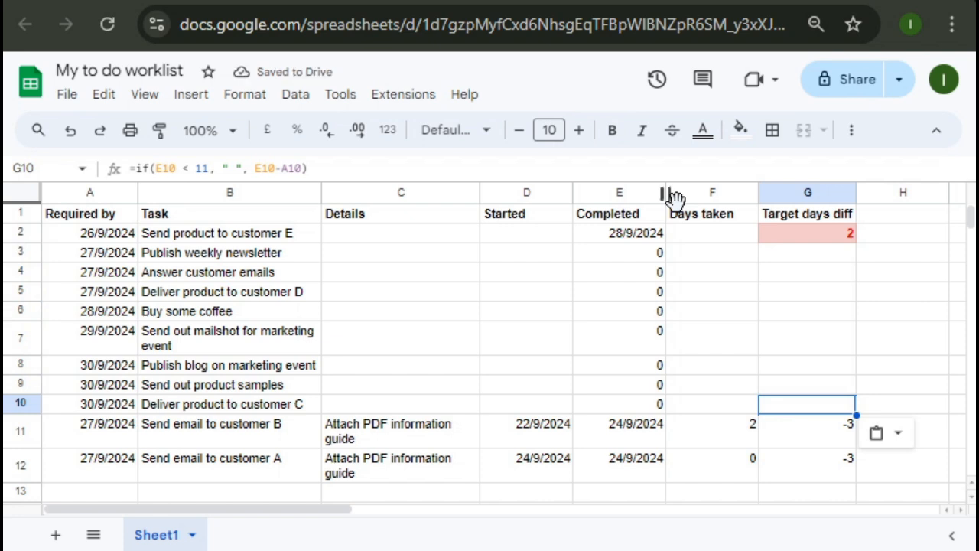
pyautogui.press('Up')
pyautogui.press('Up')
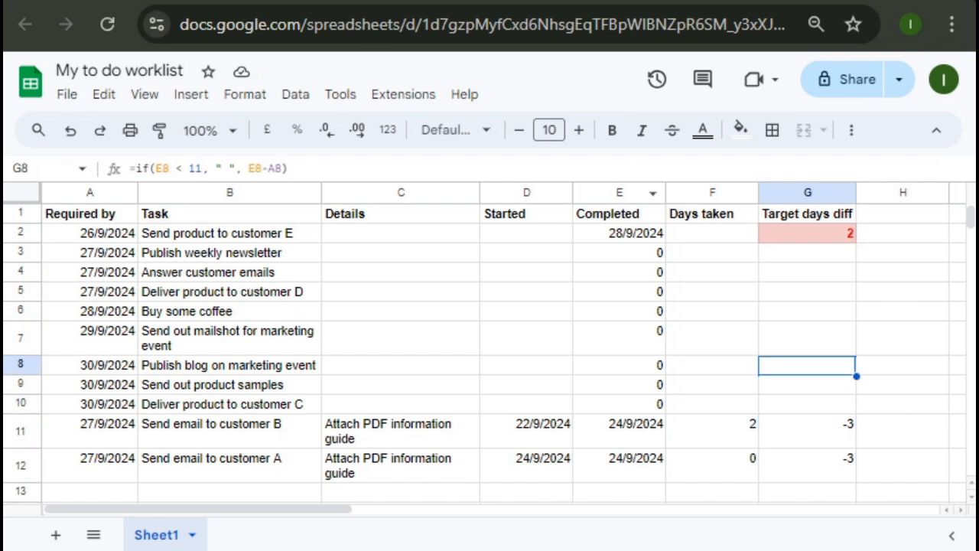